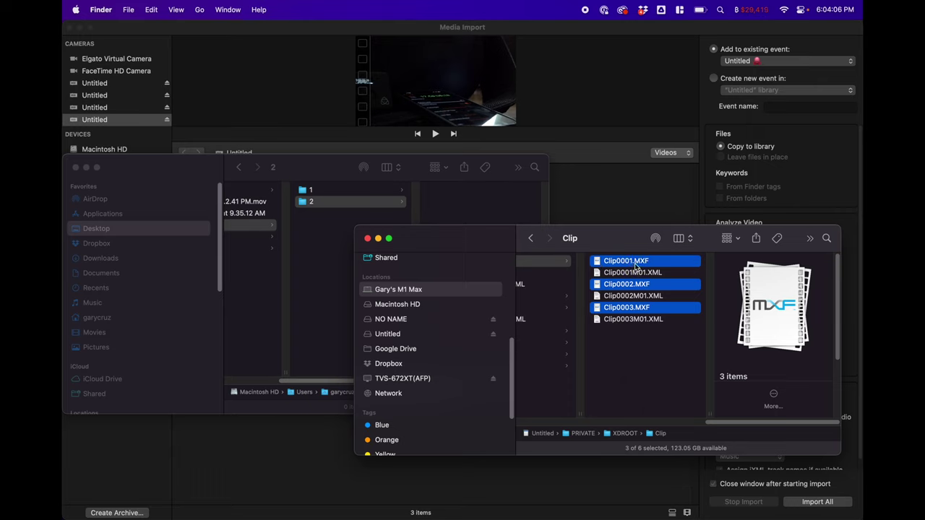
- Copy Clip0001–0003.MXF from the first camera card into folder 1 and eject the card
click(357, 191)
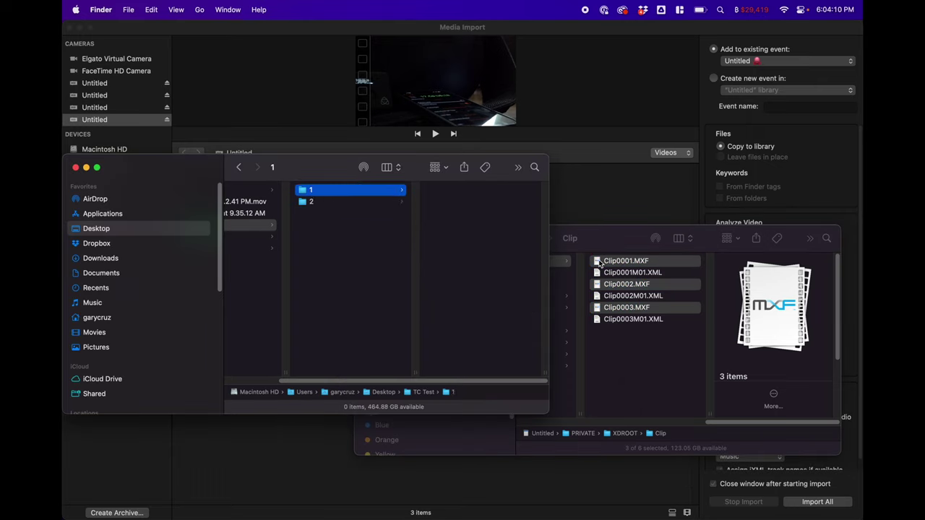
drag(599, 264, 470, 241)
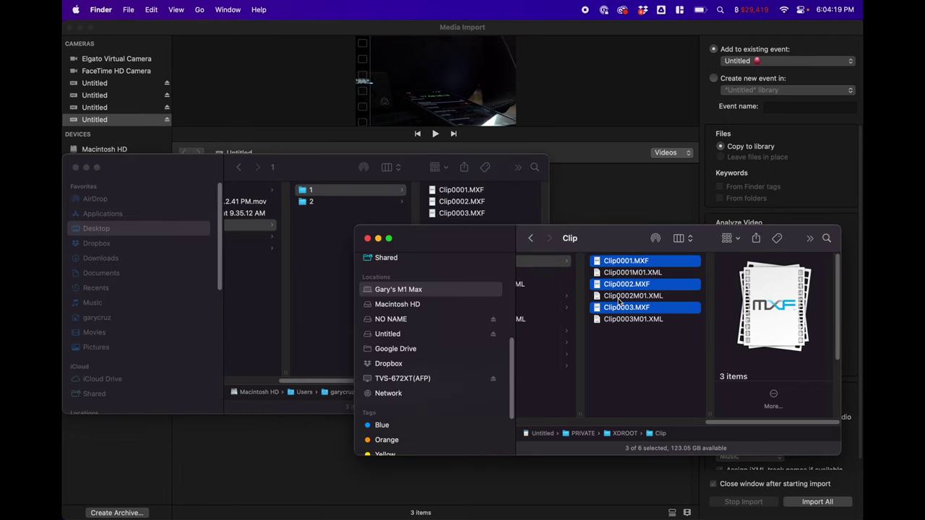
scroll(622, 308, left, 5)
click(622, 310)
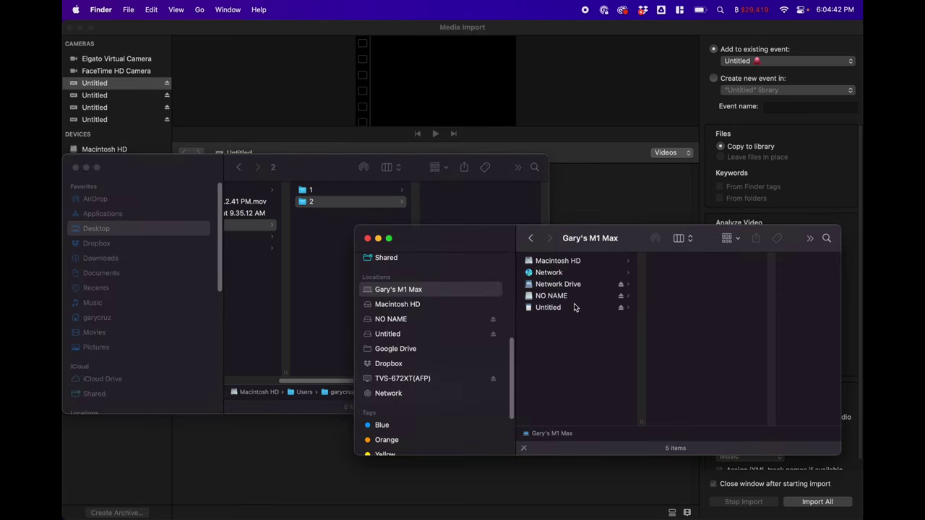
- Bring up the second camera card's contents, arrange the Finder windows, and launch Tentacle Sync Studio
click(574, 307)
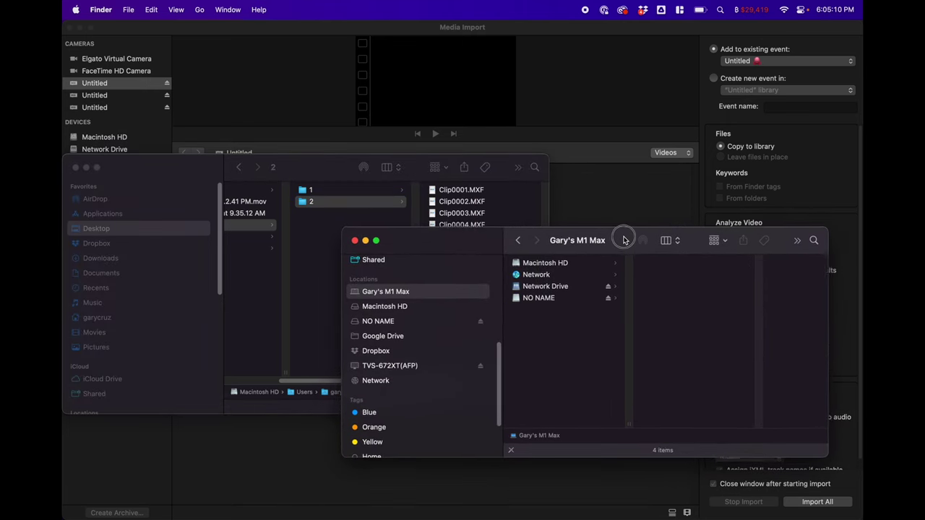
drag(624, 240, 627, 237)
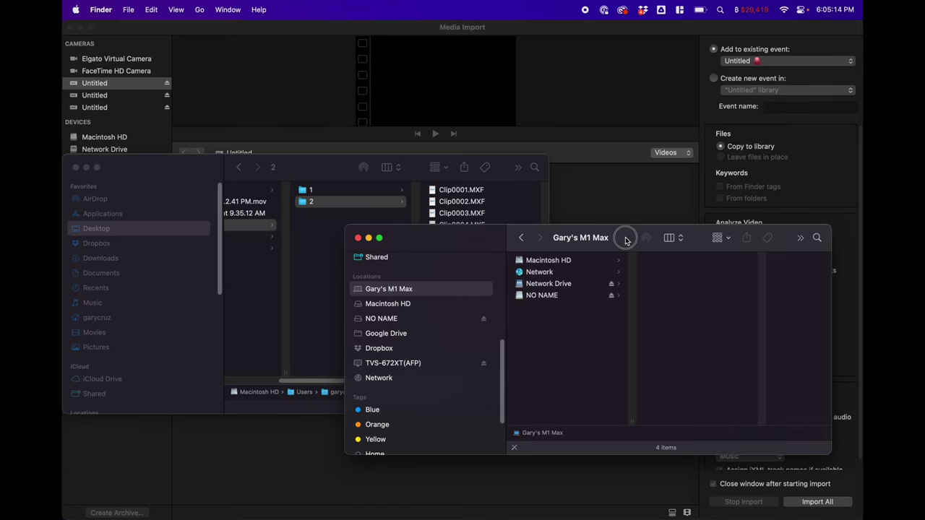
drag(627, 237, 611, 254)
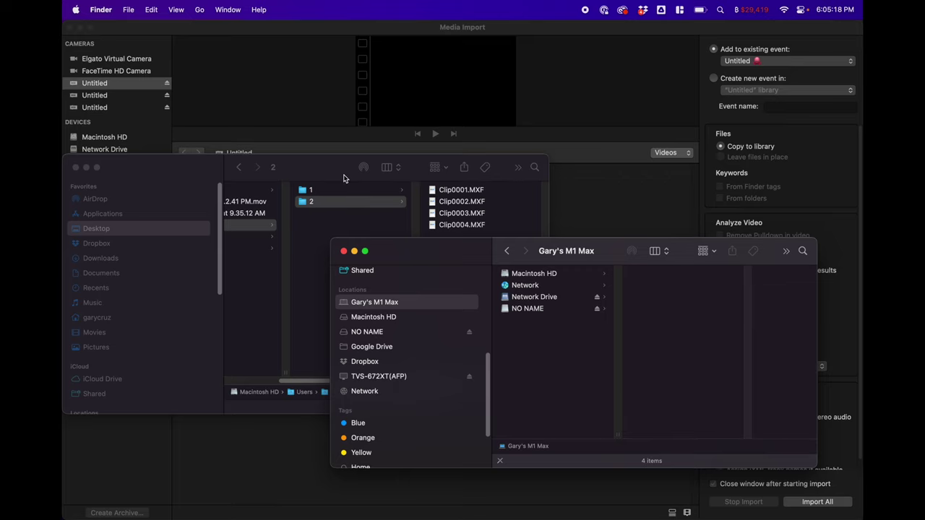
click(417, 253)
key(super+Tab)
key(super+Tab)
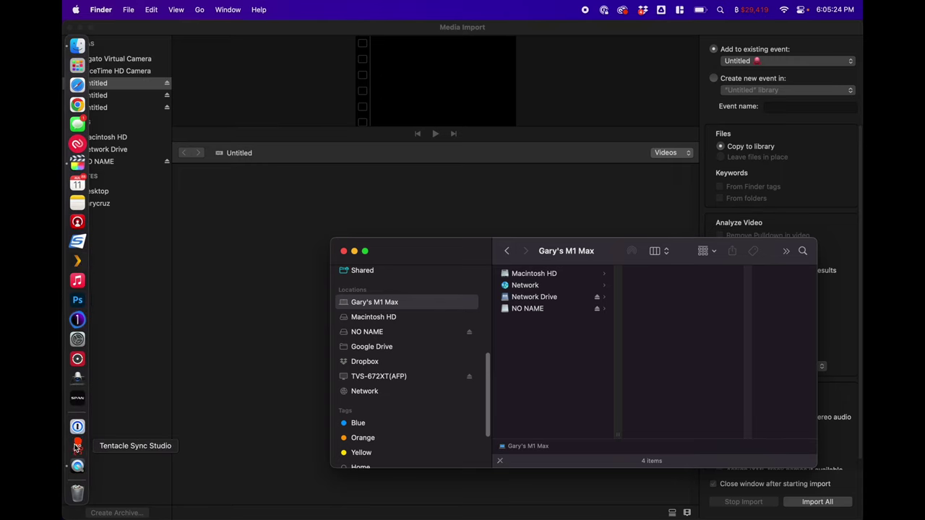
click(75, 447)
- Load Clip0001–0003.MXF from folder 1 into Tentacle Sync Studio
drag(360, 73, 435, 52)
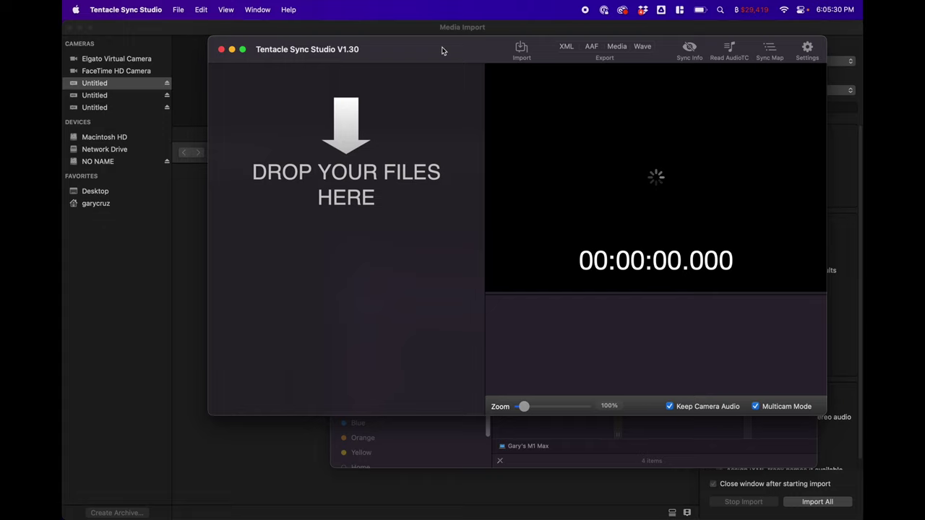
drag(443, 51, 448, 45)
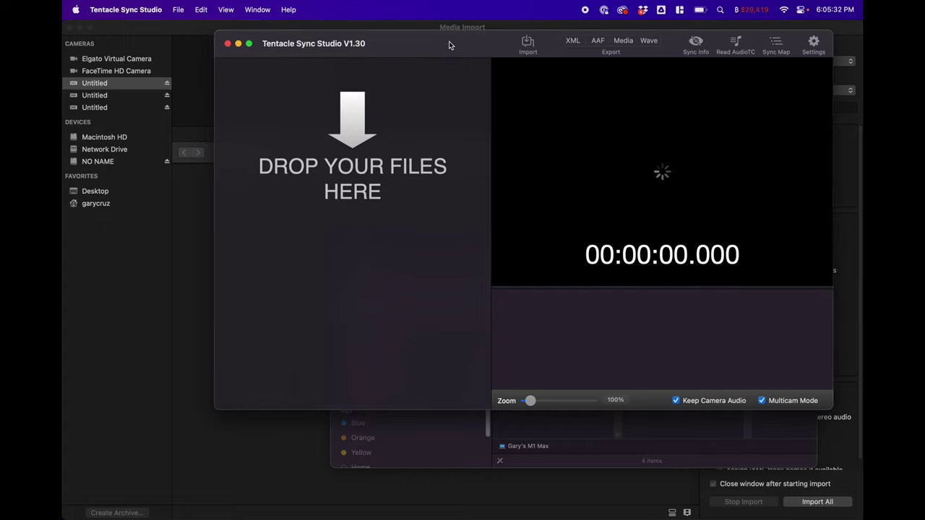
click(438, 438)
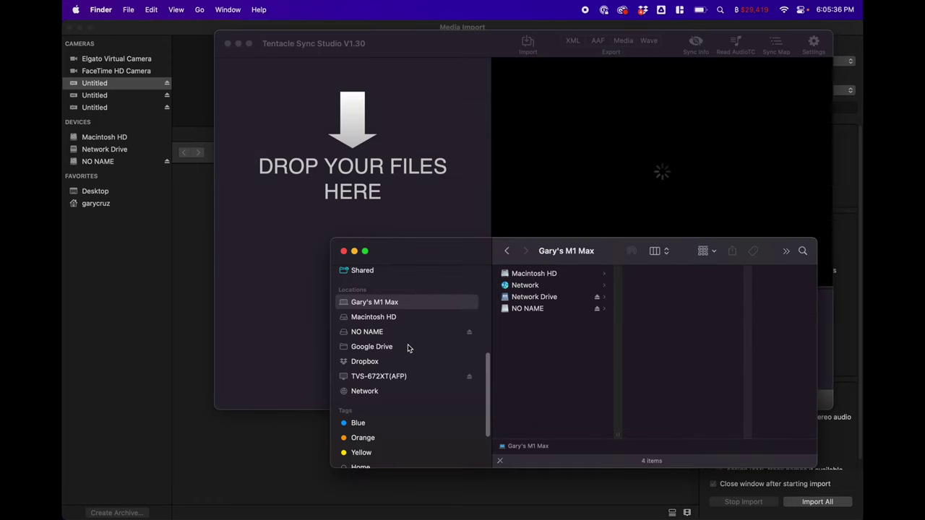
key(super+grave)
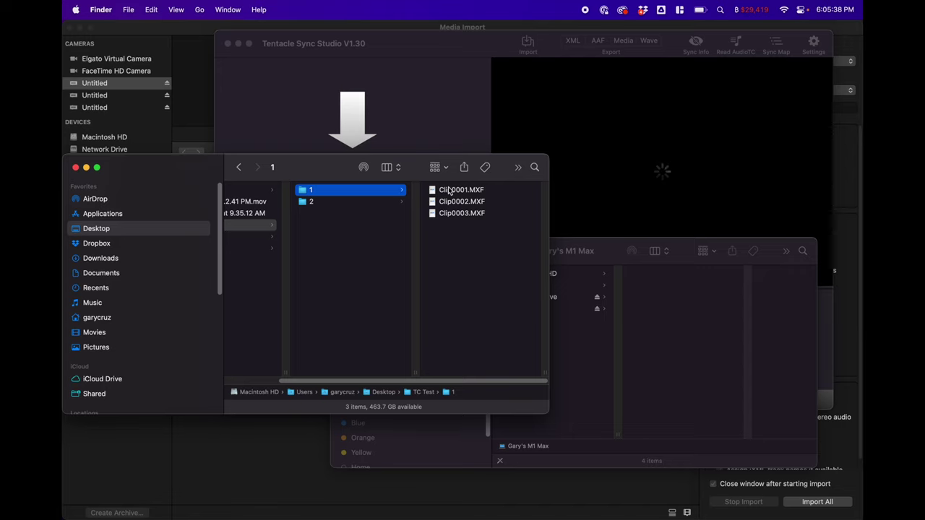
click(448, 190)
shift+click(333, 214)
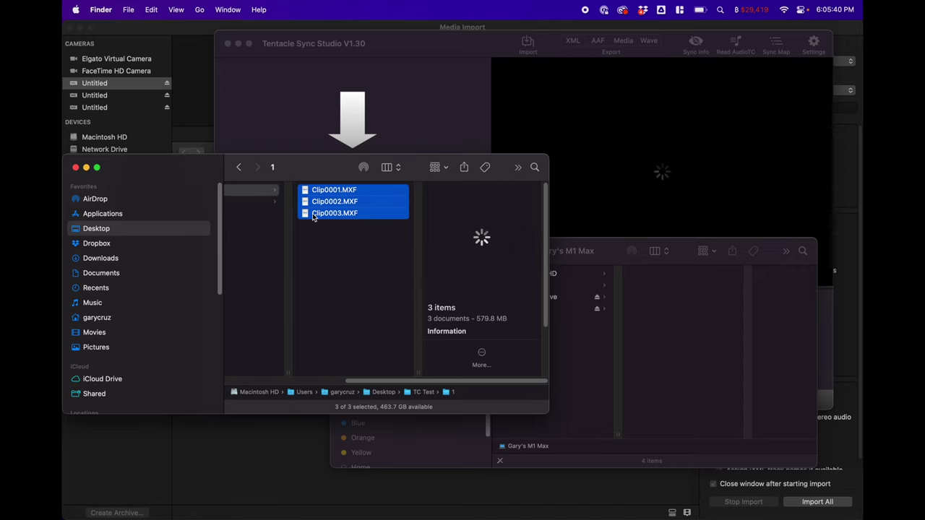
drag(312, 217, 374, 106)
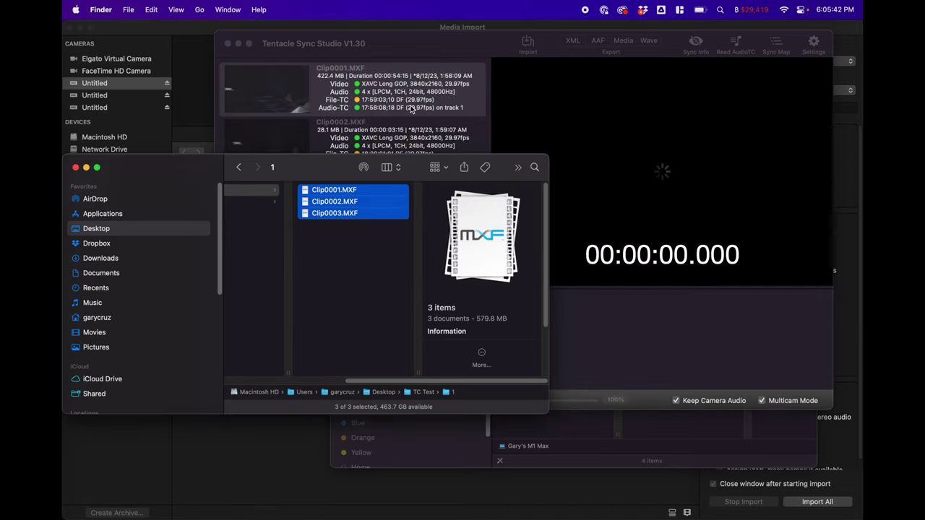
- Assign all three loaded clips to Sync Group 1
click(411, 109)
shift+click(382, 209)
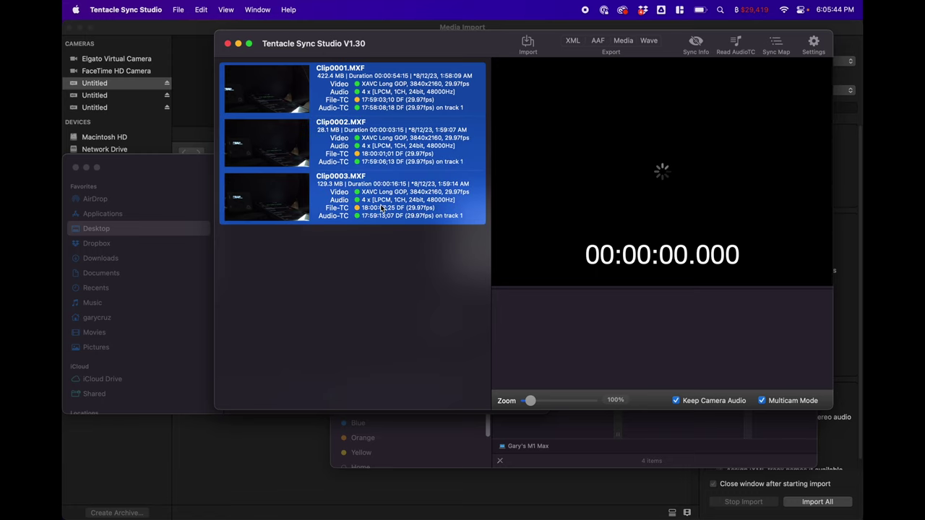
right_click(400, 211)
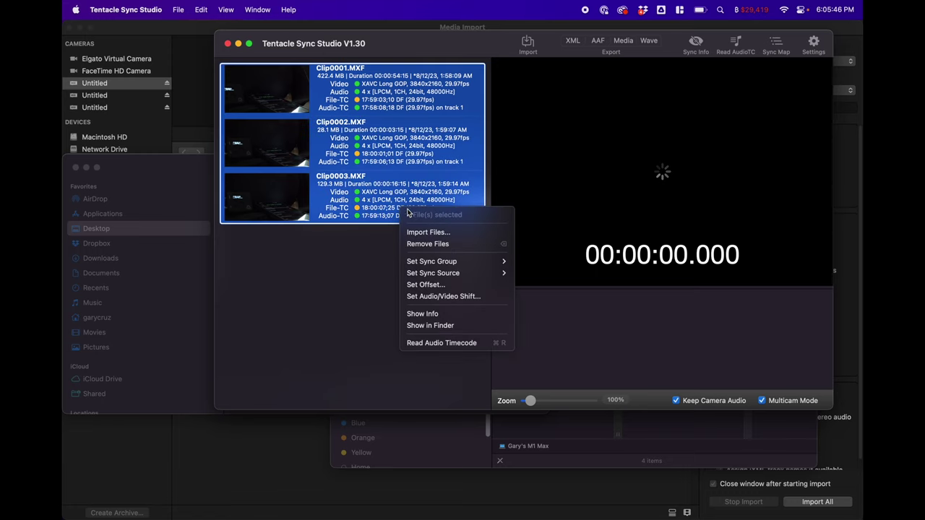
mouse_move(476, 262)
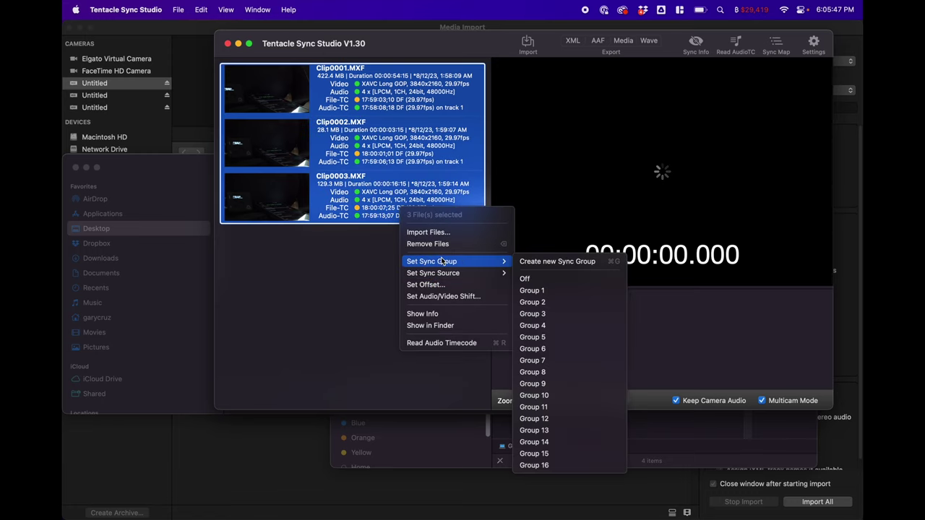
click(546, 291)
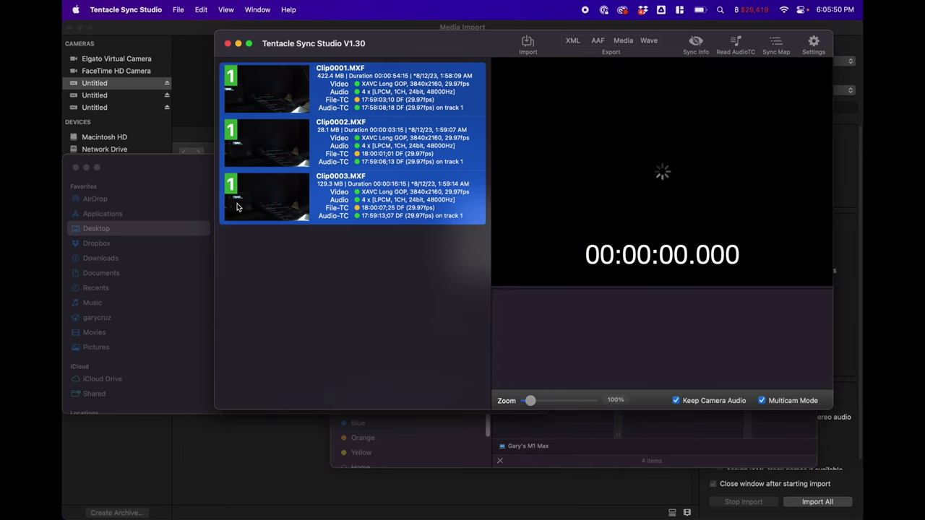
click(190, 189)
- Add folder 2's four MXF clips to Tentacle Sync Studio
click(262, 241)
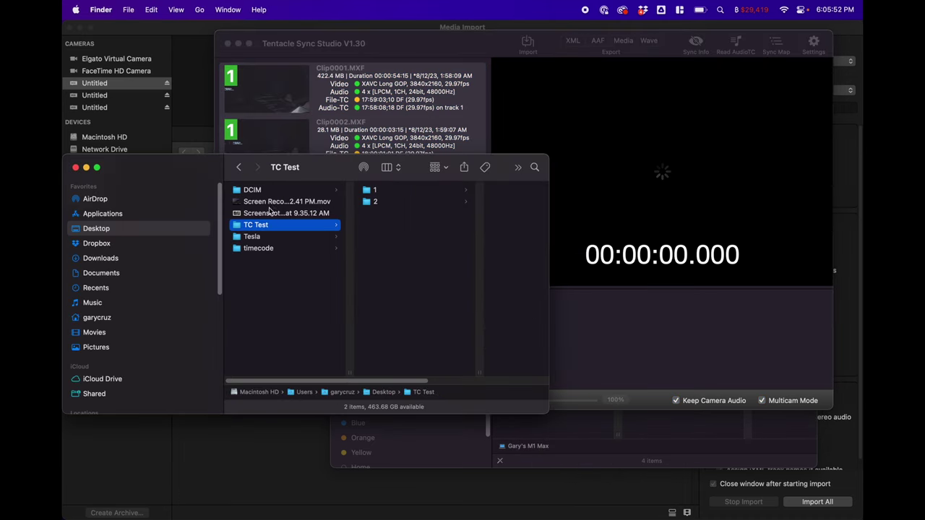
click(402, 203)
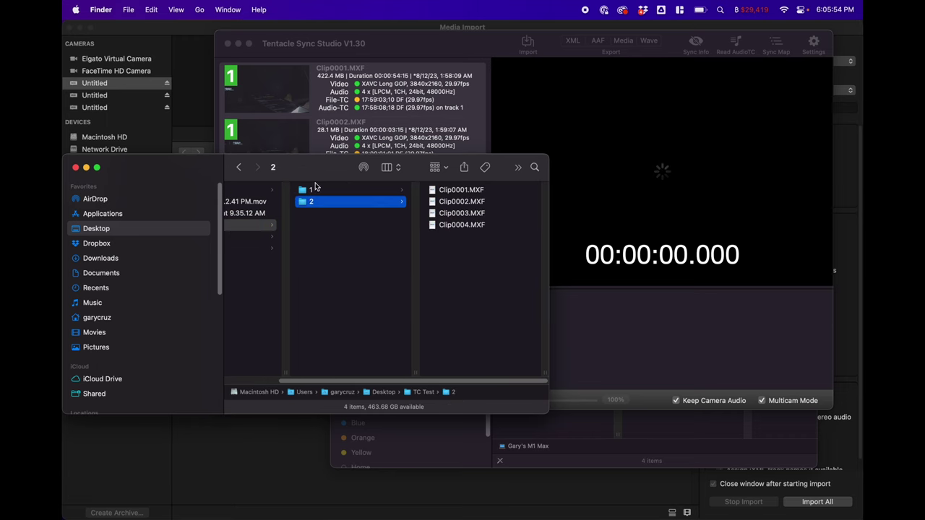
drag(323, 167, 335, 280)
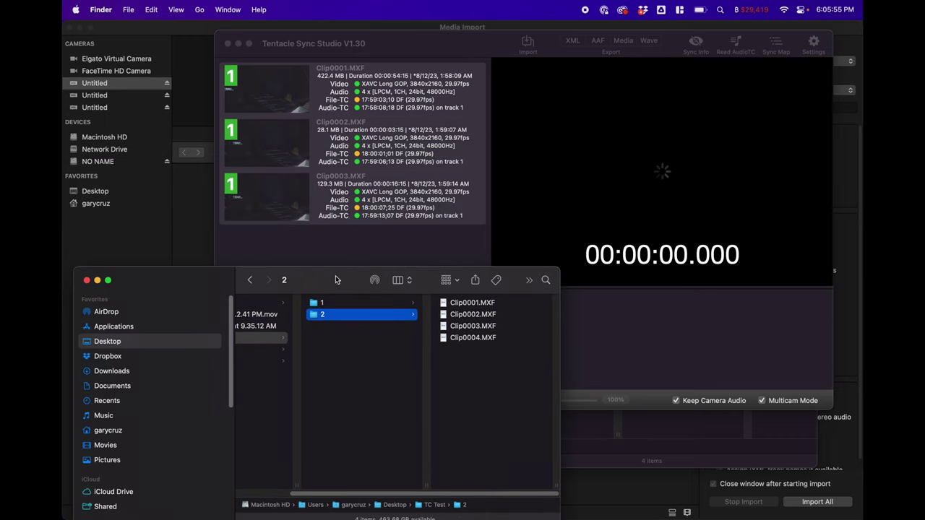
click(466, 303)
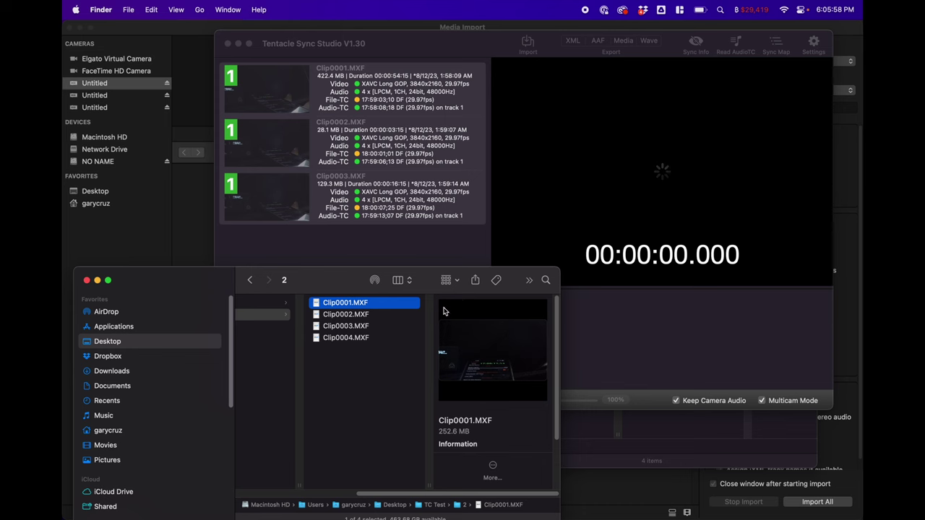
shift+click(367, 339)
drag(315, 305, 405, 242)
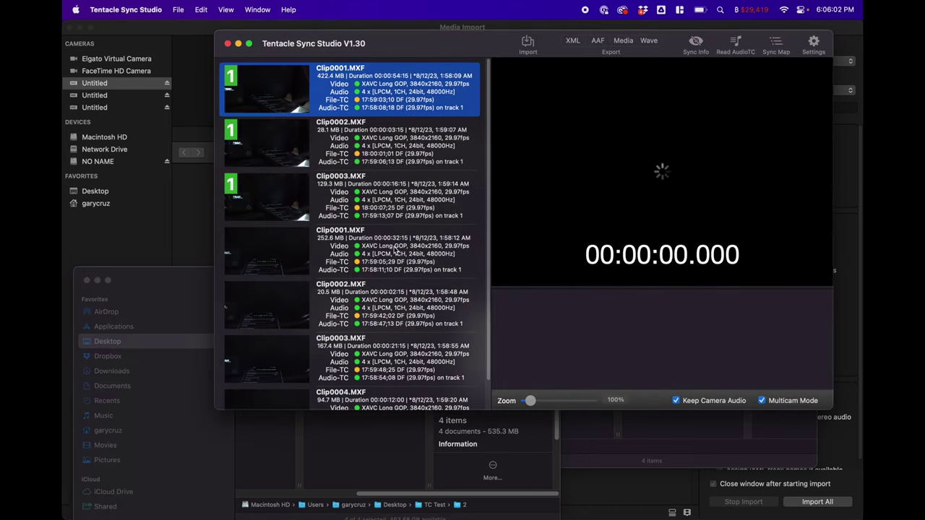
- Assign the four new clips to Sync Group 2 and maximize the Tentacle Sync Studio window
click(273, 247)
scroll(270, 248, down, 2)
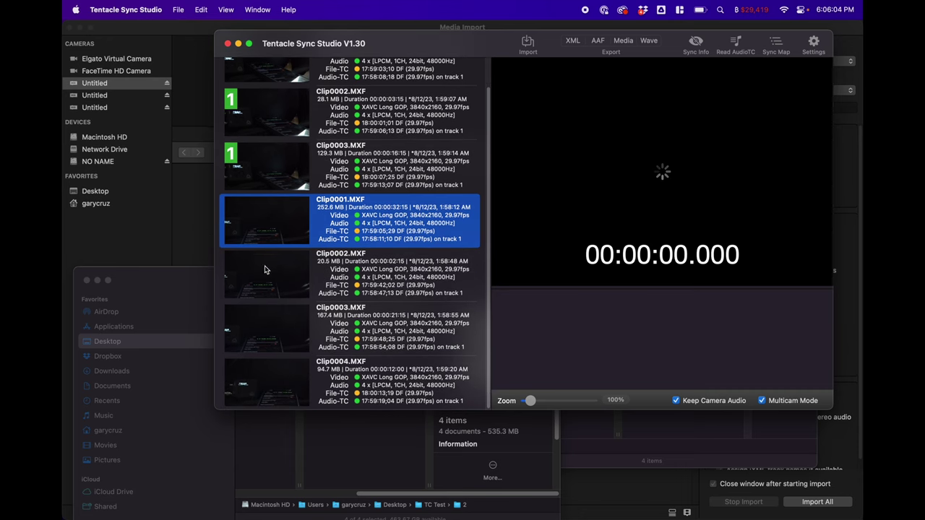
shift+click(258, 373)
right_click(257, 372)
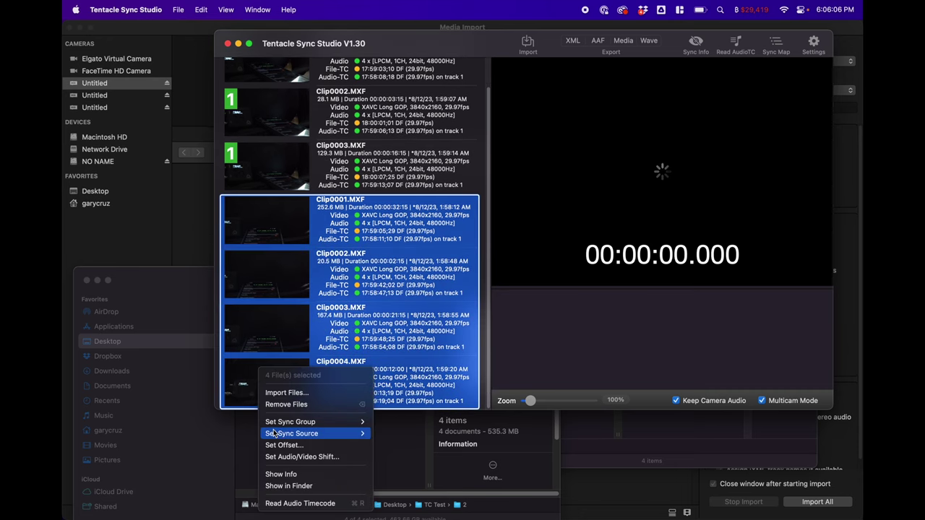
mouse_move(280, 425)
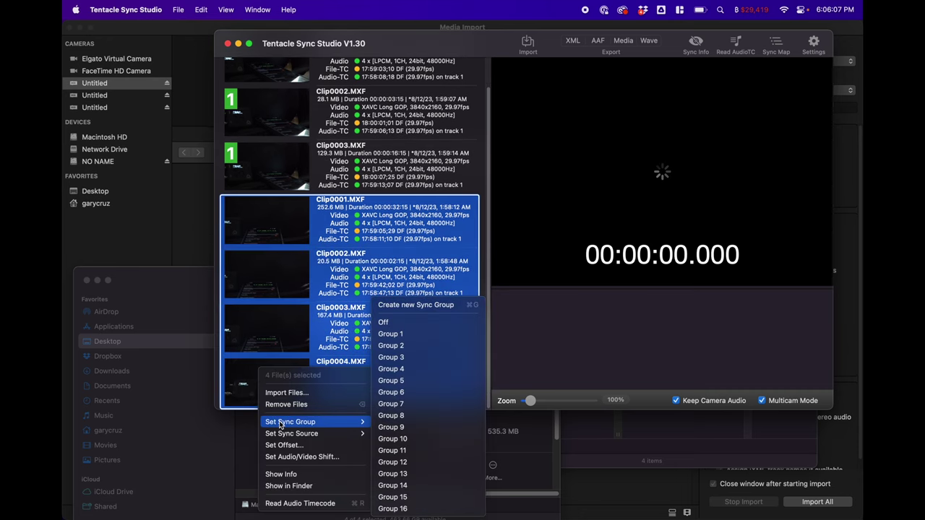
click(429, 344)
double_click(426, 36)
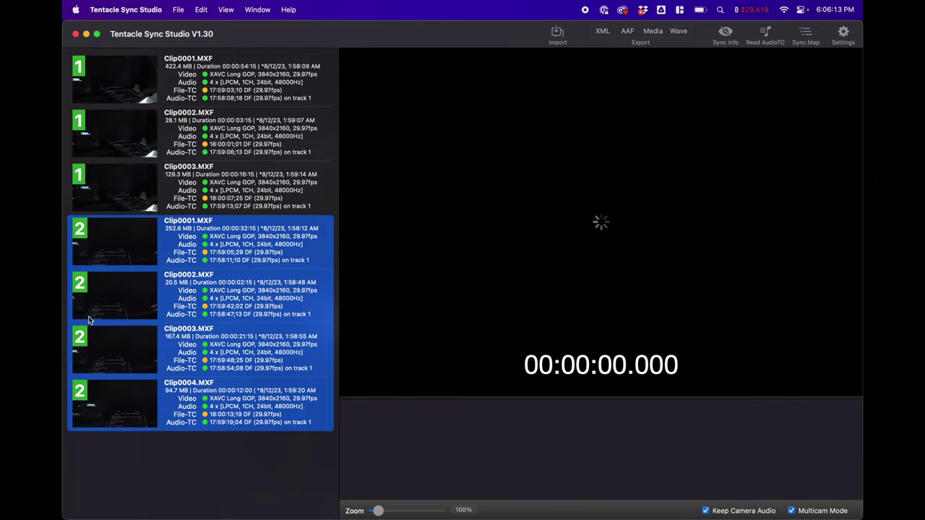
click(114, 79)
- Select all seven clips and show the synced multitrack preview, scrubbing to about 11 seconds
shift+click(121, 425)
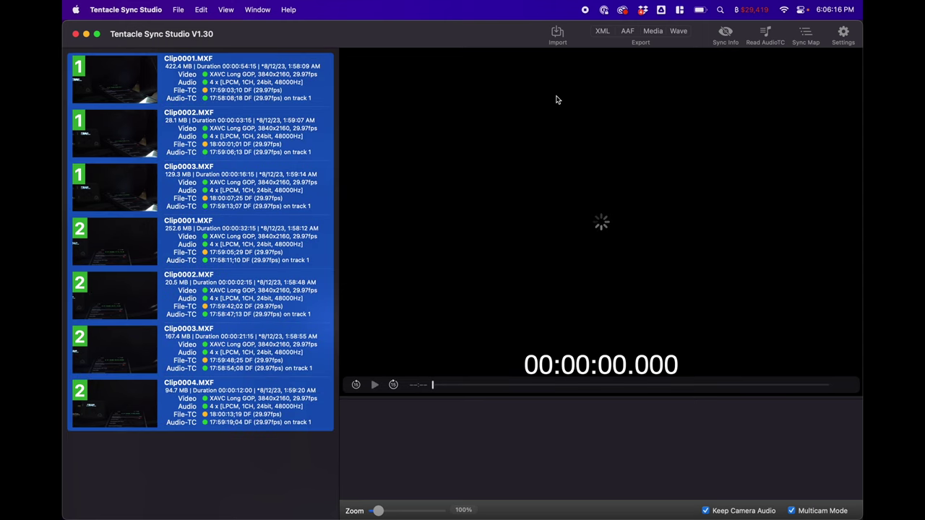
click(799, 34)
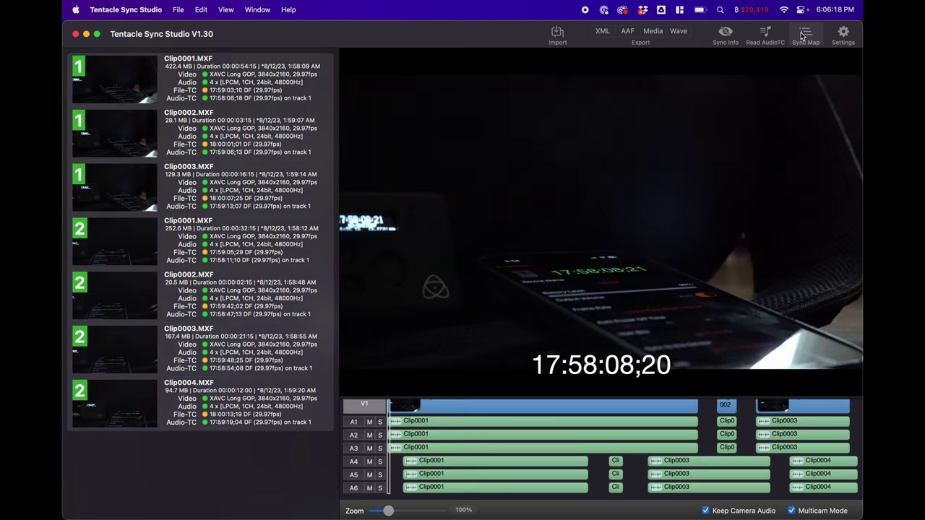
drag(476, 385, 488, 384)
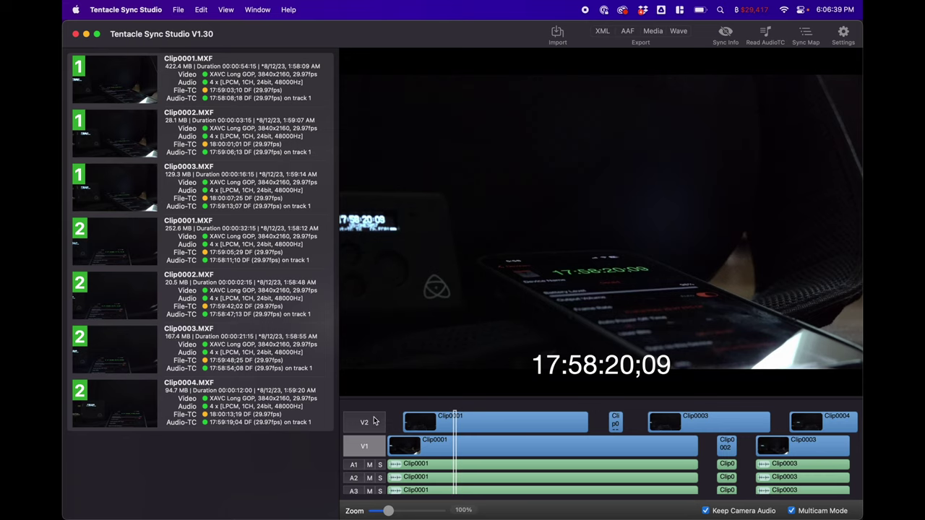
- Switch the preview to the V2 angle and scrub forward to 17:59:08
click(371, 424)
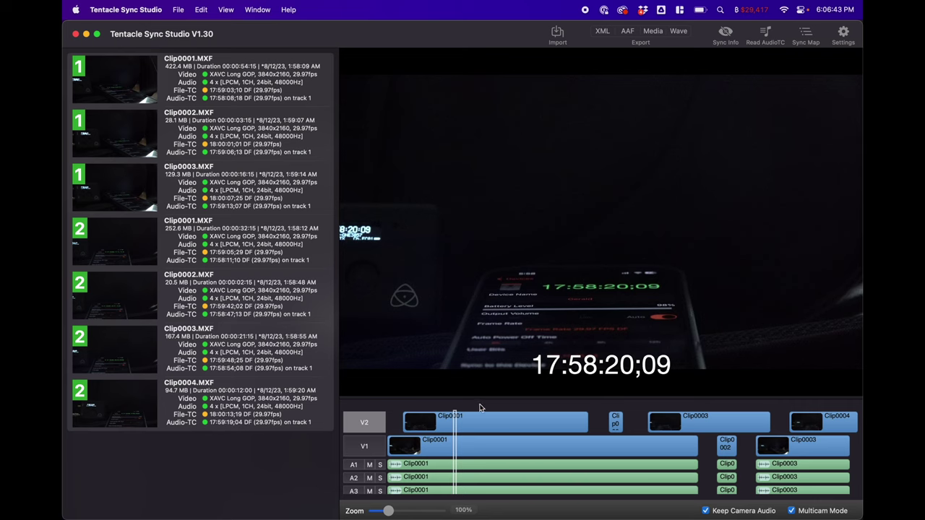
click(690, 385)
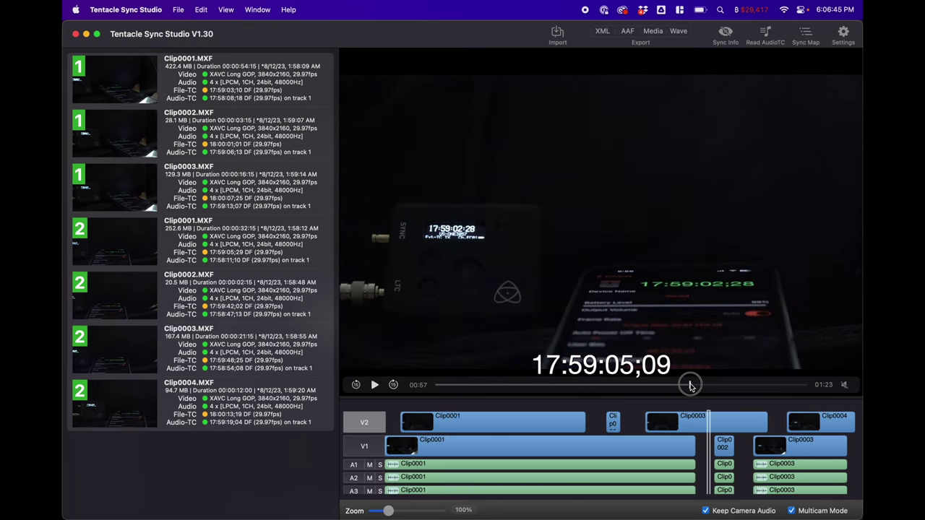
drag(690, 385, 704, 385)
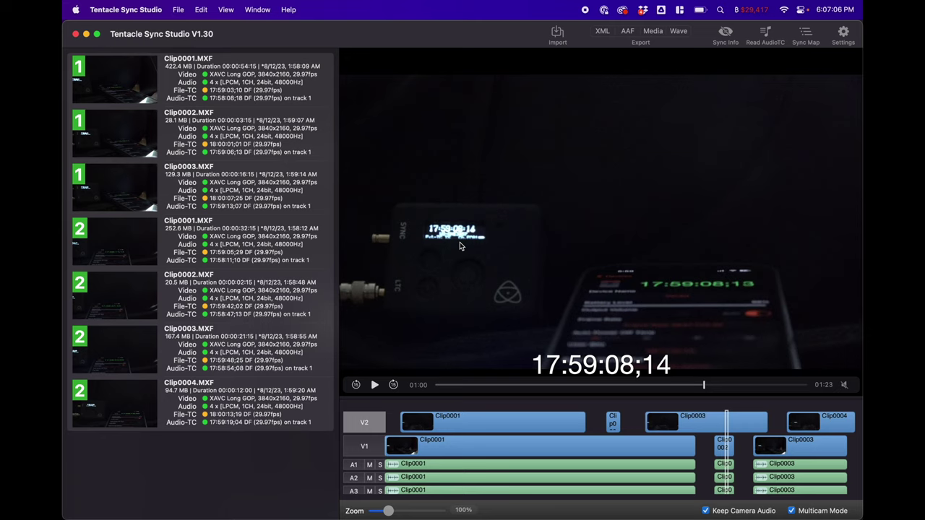
- Move the playhead to 17:59:19;21 and compare the V1 and V2 angles there
click(804, 387)
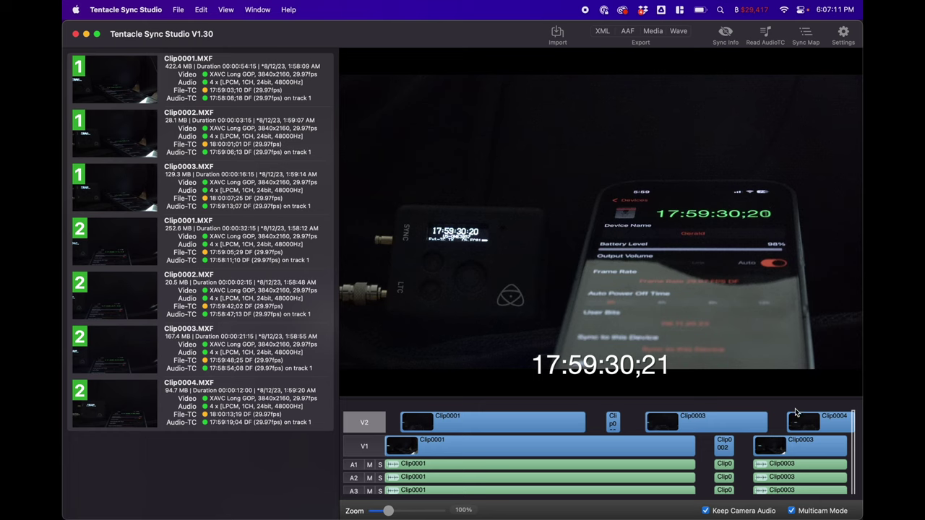
click(807, 412)
mouse_move(806, 412)
mouse_down()
mouse_move(778, 413)
mouse_move(792, 413)
mouse_up()
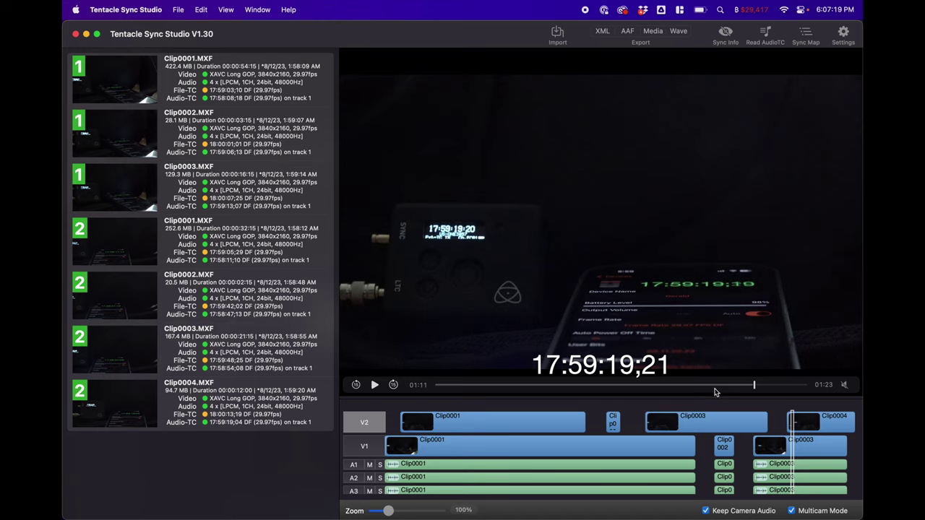
click(366, 445)
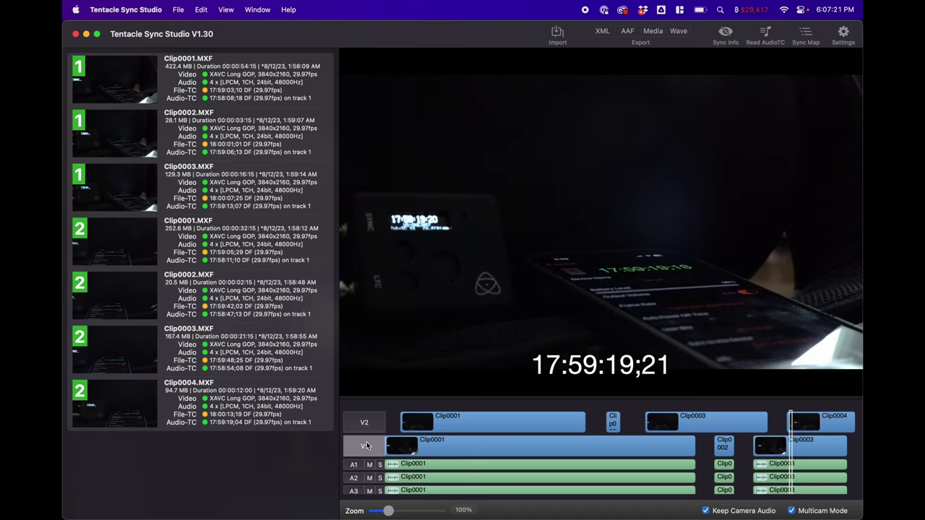
click(365, 423)
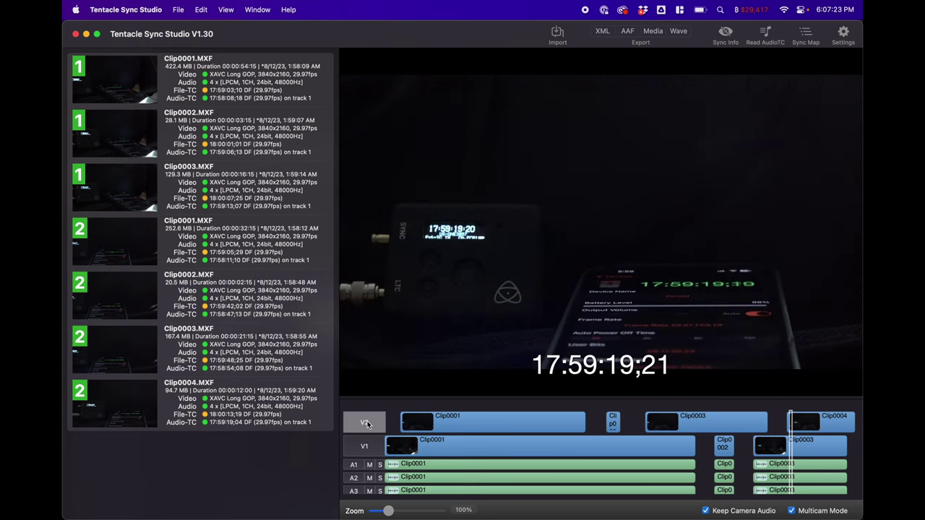
- Advance the playhead to 17:59:25;24 with the V1 angle showing
mouse_move(665, 385)
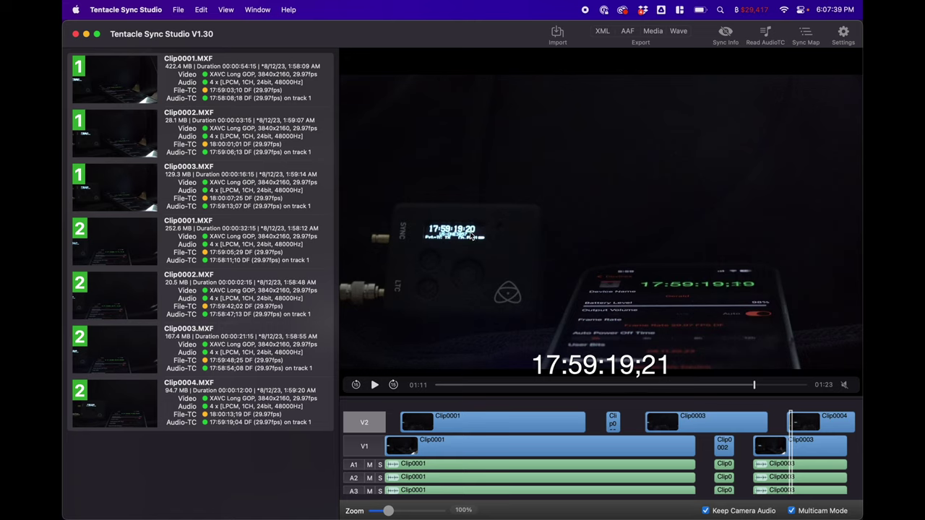
drag(809, 411, 821, 410)
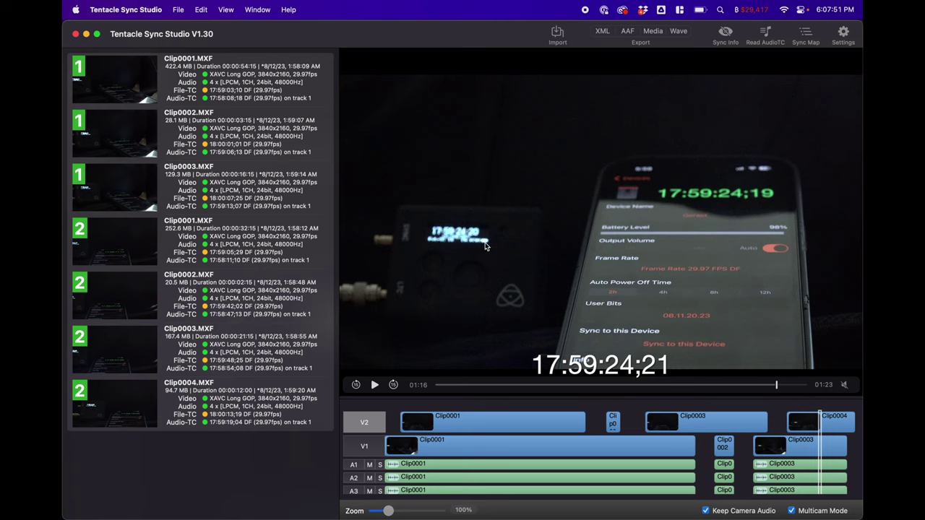
click(372, 451)
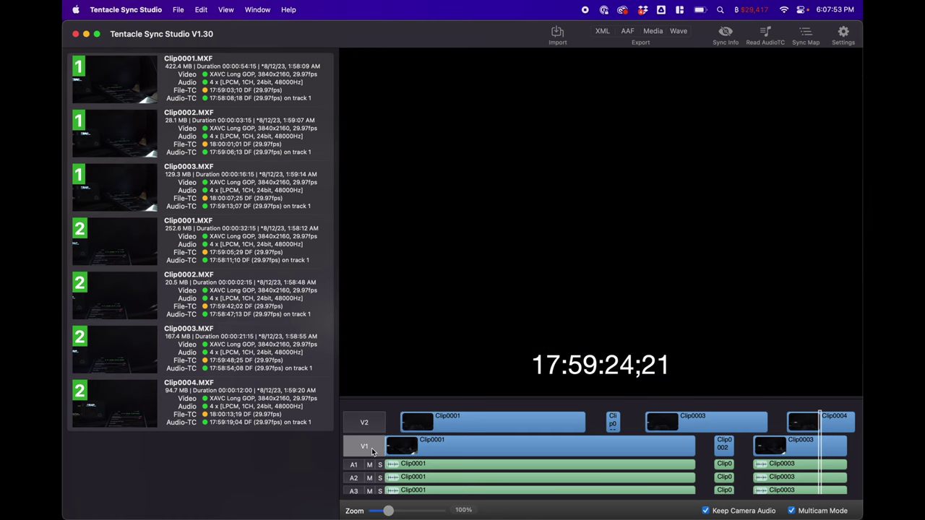
mouse_move(615, 326)
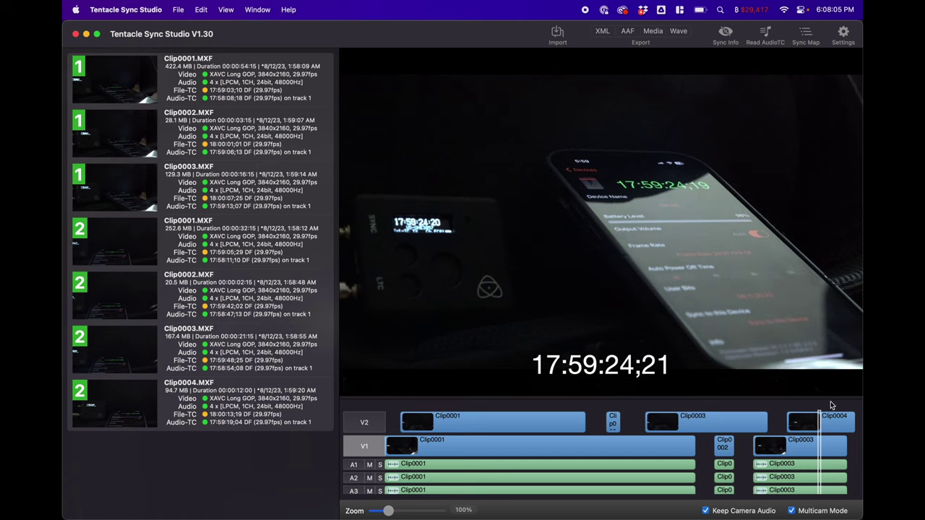
click(826, 409)
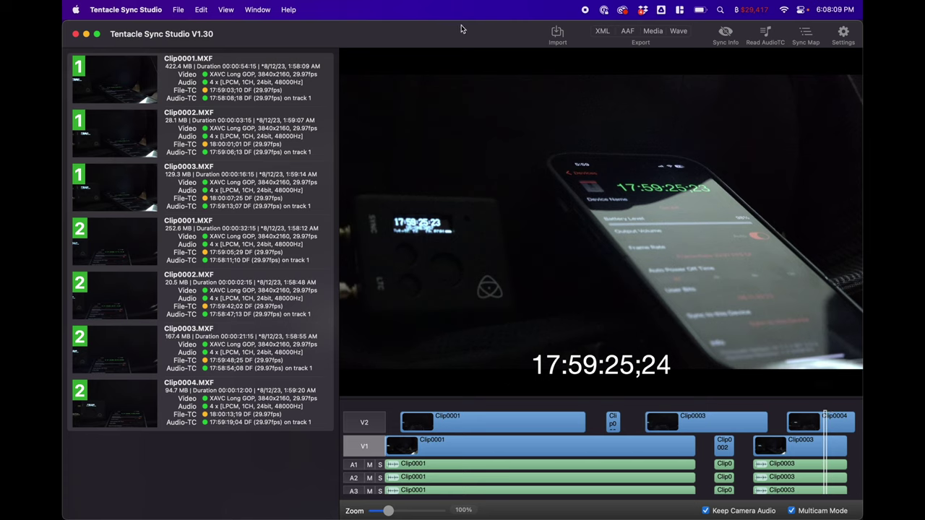
- Export the synced clips as the XML 'Timecode test' for Final Cut Pro X, opening it there
click(602, 32)
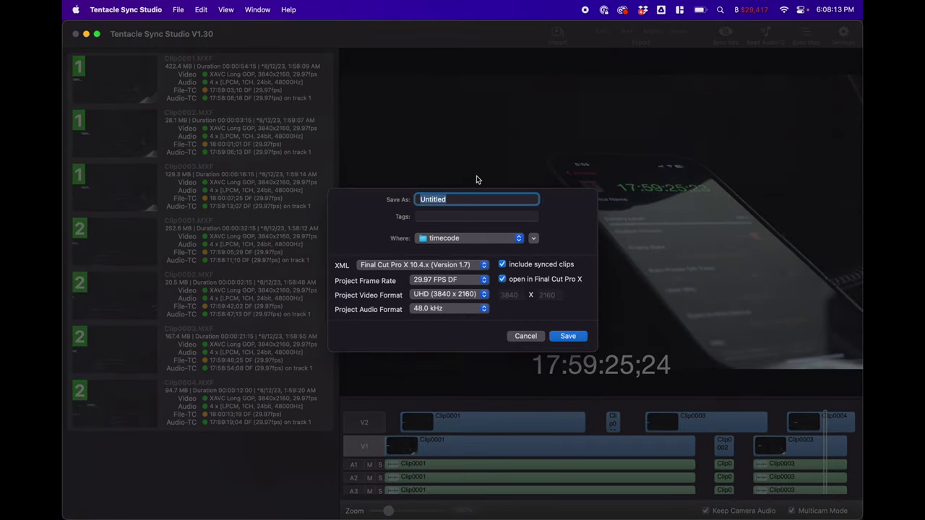
text(Timecode test)
click(566, 336)
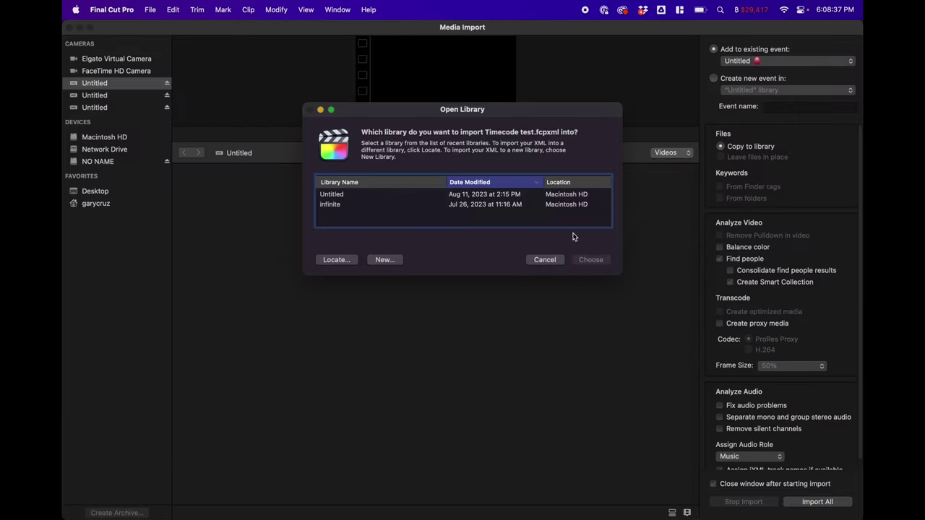
- Import the XML into the Untitled library and close the Media Import window
double_click(435, 197)
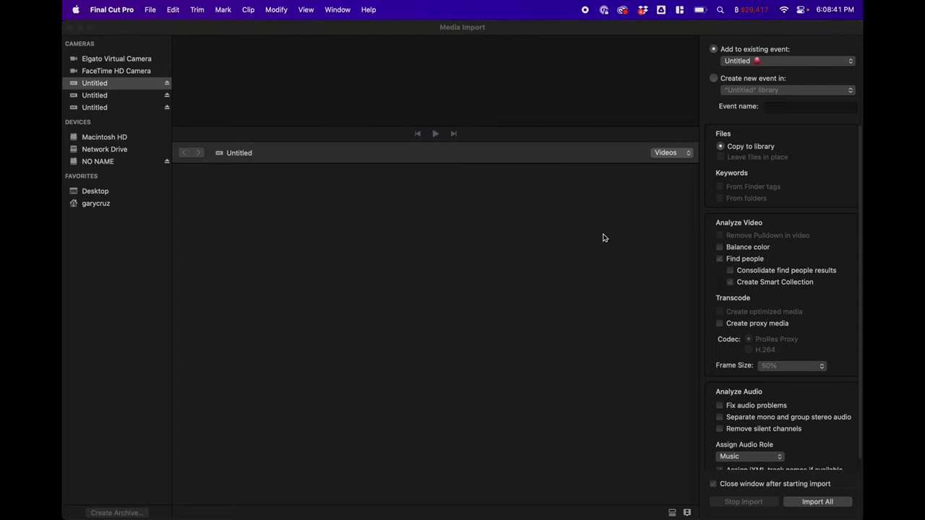
click(115, 28)
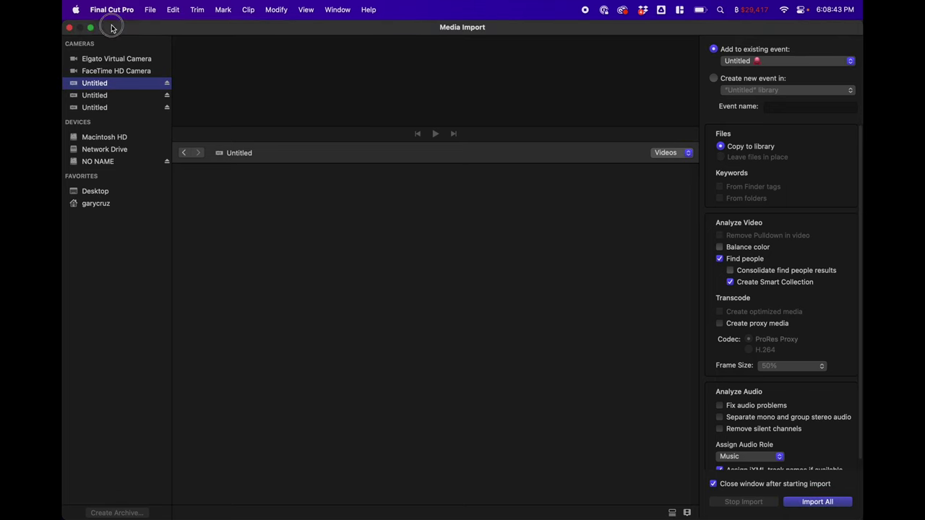
click(70, 28)
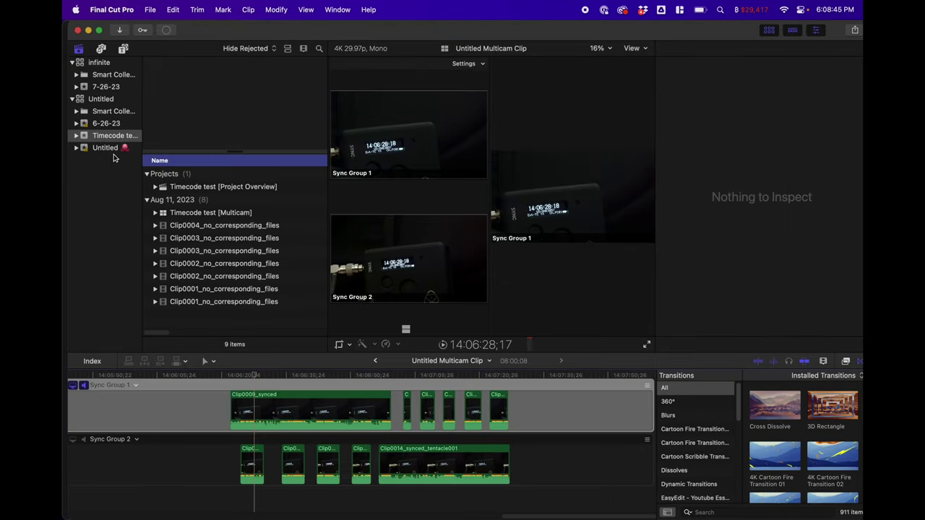
- Open the Timecode test [Multicam] clip in the timeline and skim to about 40 seconds
click(221, 216)
double_click(221, 217)
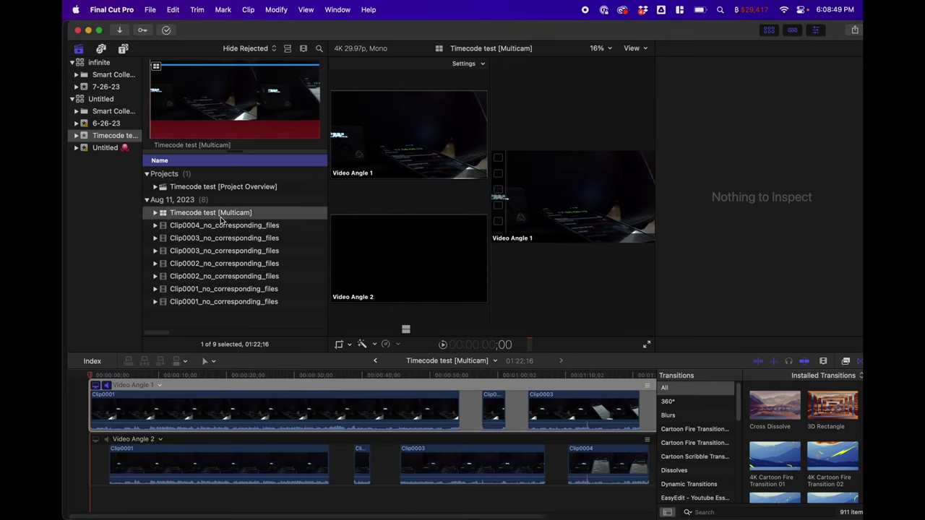
drag(203, 375, 228, 376)
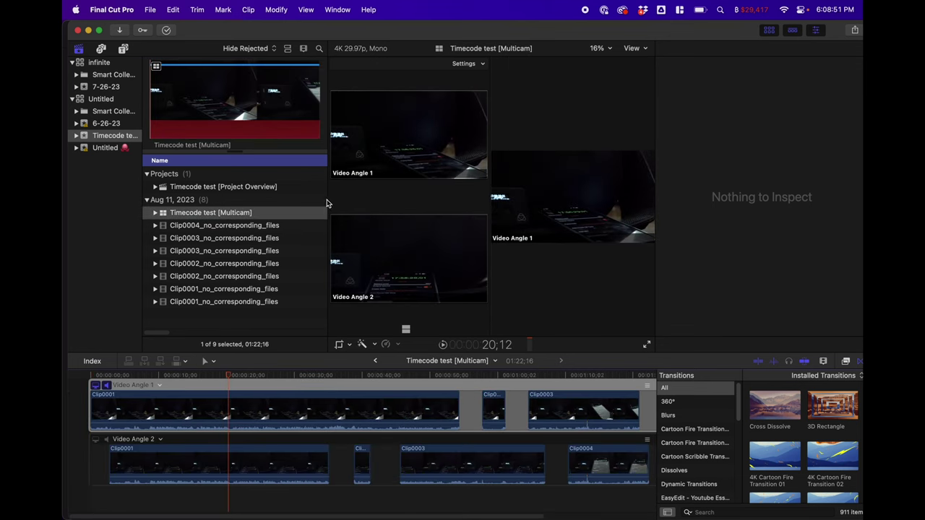
click(362, 376)
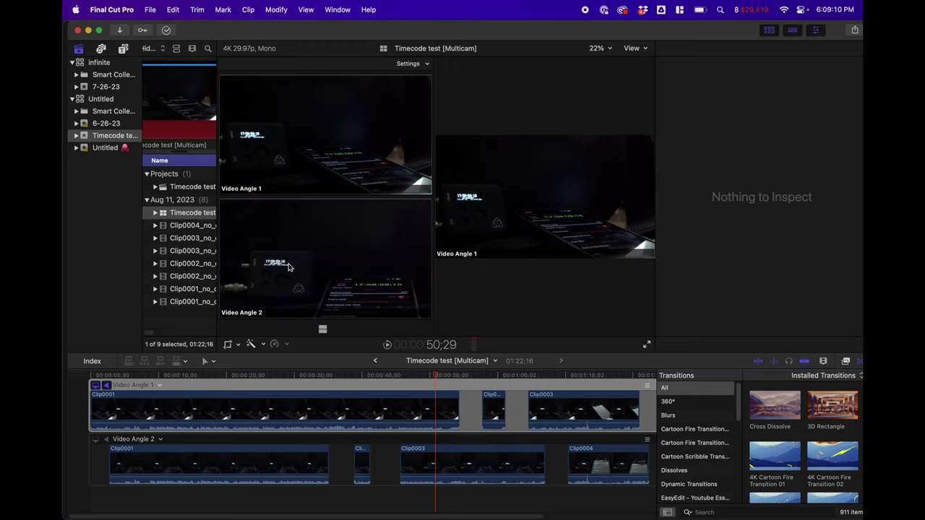
- Step frame by frame to 1:06:23, comparing Video Angle 1 and 2
key(Right)
key(Right)
key(Right)
key(Right)
key(Right)
key(Right)
key(Right)
key(Right)
key(Right)
key(Right)
key(Right)
key(Right)
key(Right)
key(Right)
key(Right)
key(Right)
key(Right)
key(Right)
key(Right)
key(Right)
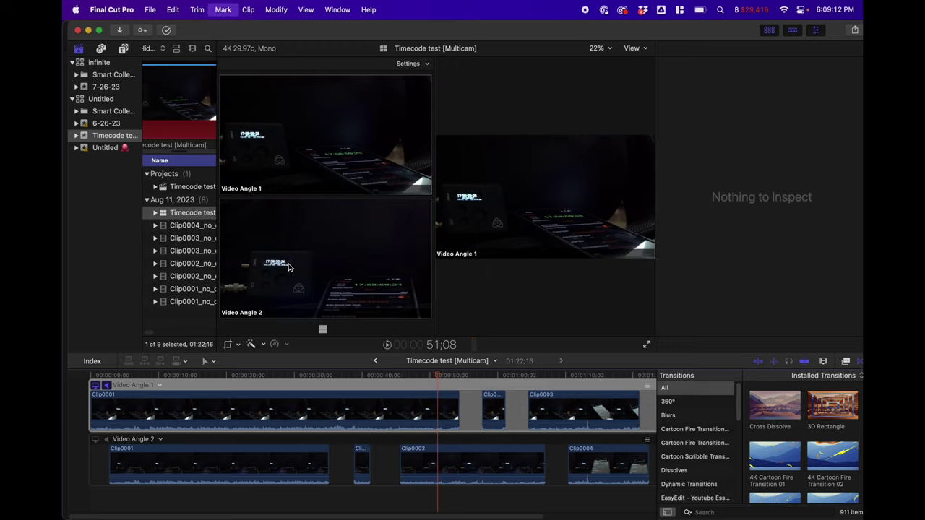
key(Right)
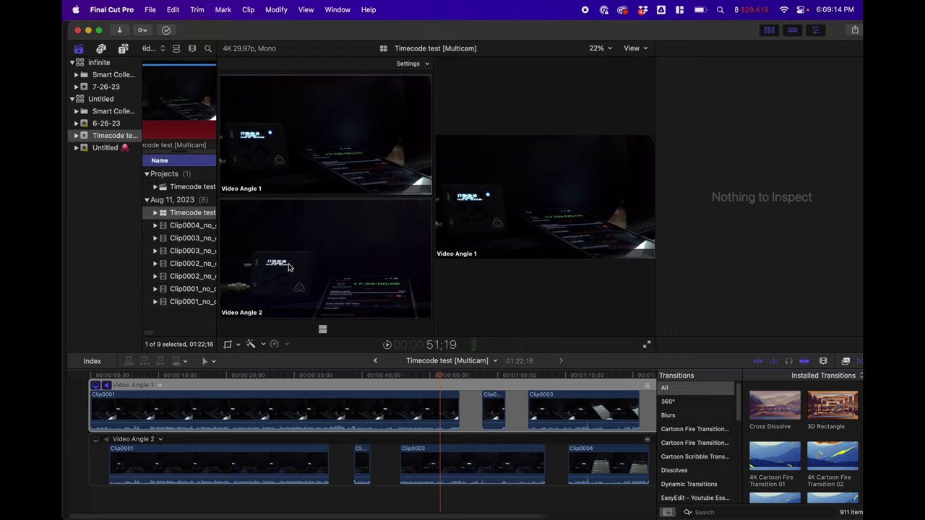
key(Right)
key(Right)
key(Left)
key(Right)
key(Left)
key(Left)
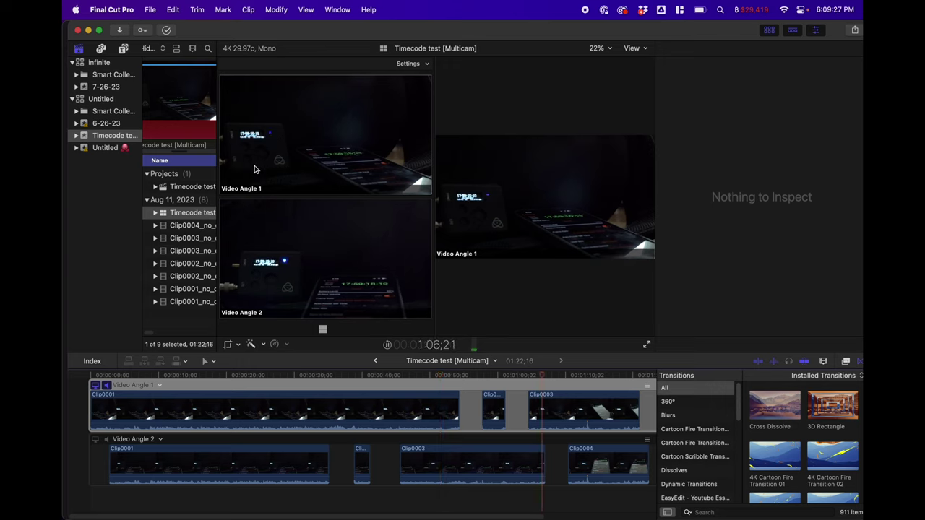
key(space)
key(Left)
key(Left)
key(Left)
key(Left)
key(Right)
click(615, 378)
key(Left)
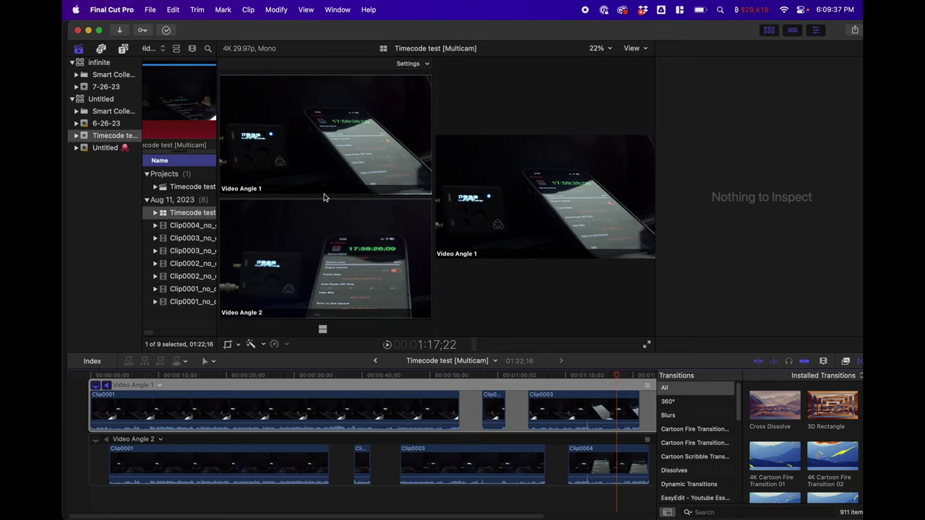
key(Right)
key(Left)
key(Right)
key(Left)
key(Right)
key(Left)
click(221, 381)
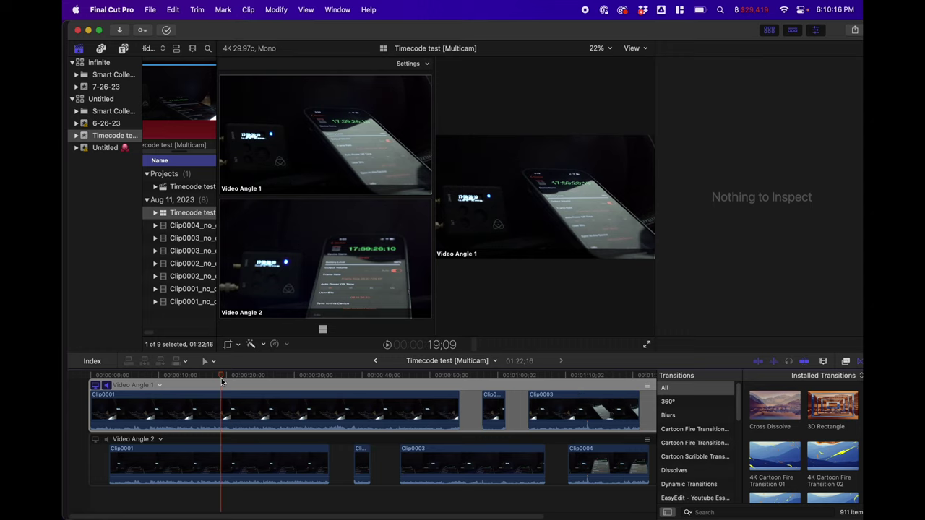